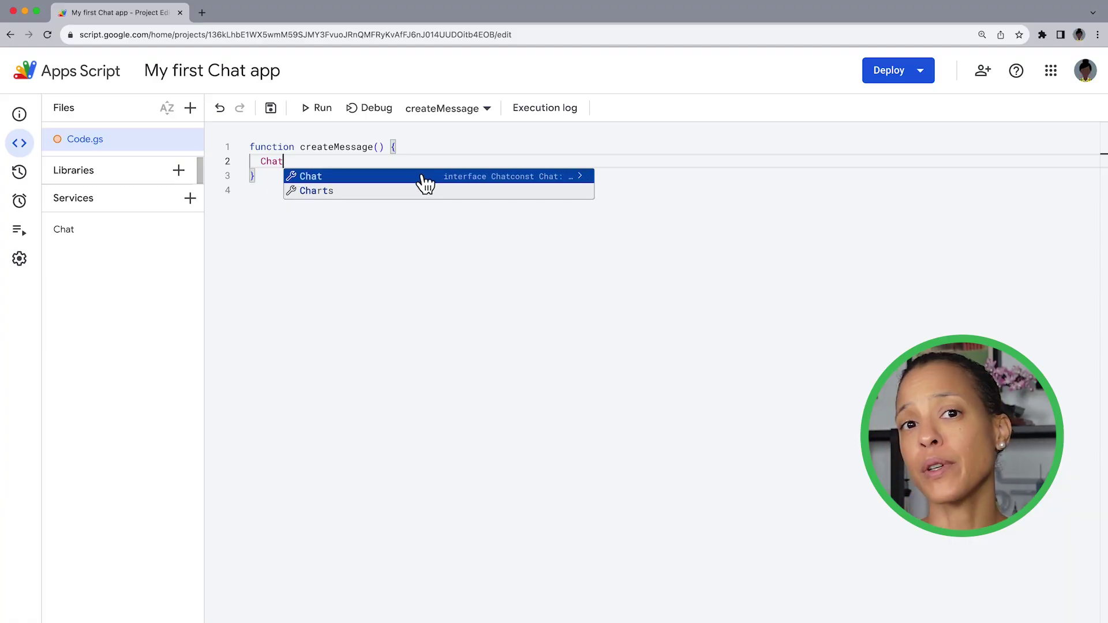
# - Autocomplete Chat.Spaces in the editor and preview the full list method signature
pyautogui.click(421, 176)
pyautogui.write('.S')
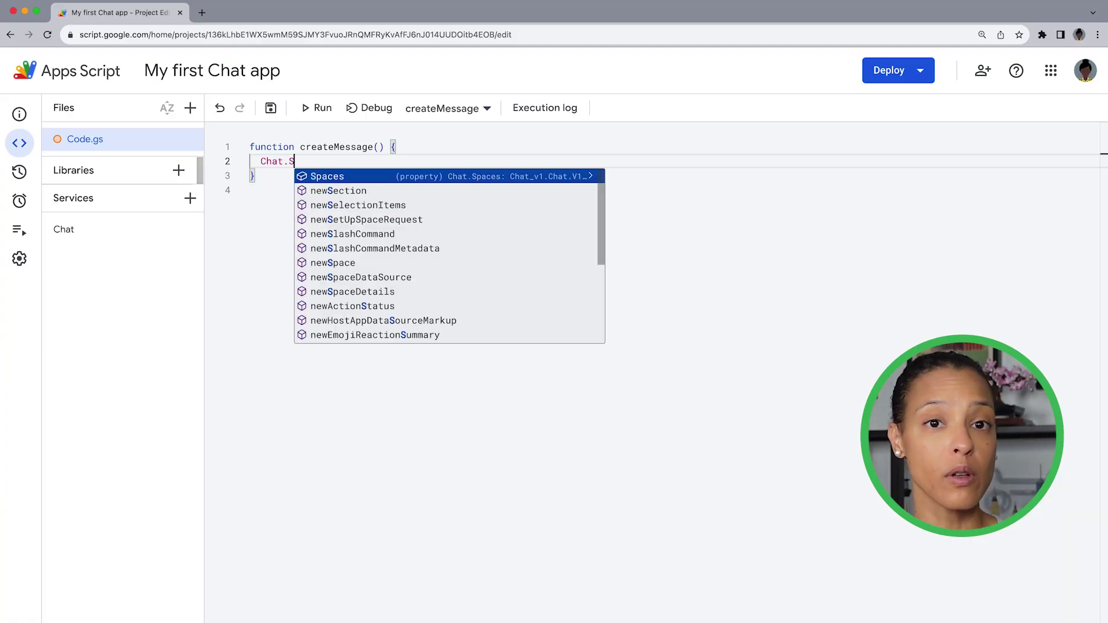
pyautogui.write('p')
pyautogui.press('Tab')
pyautogui.write('.')
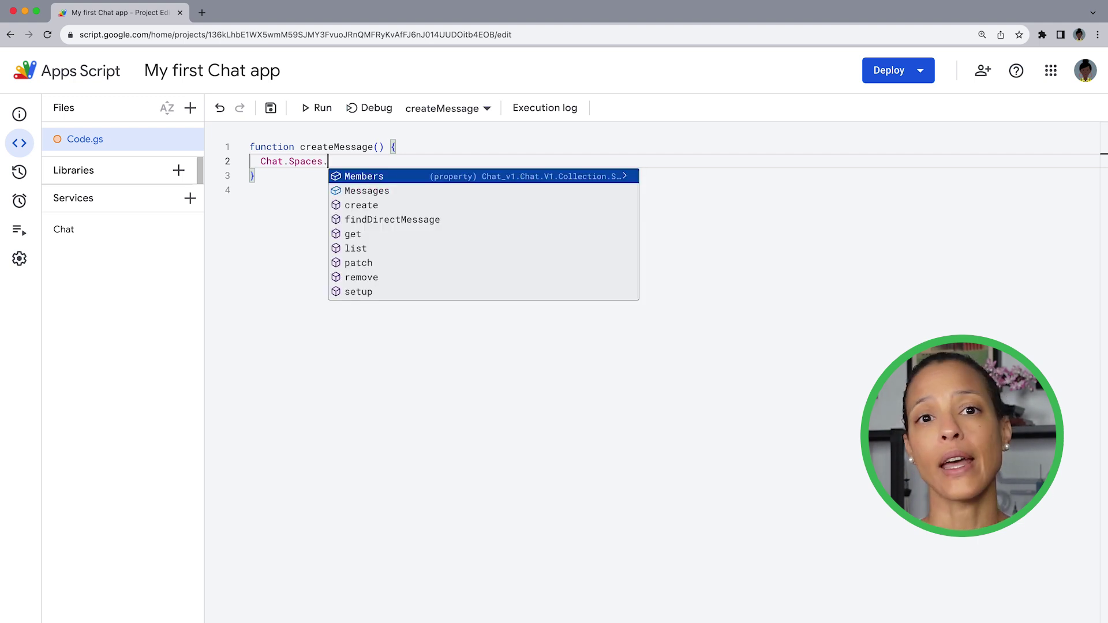
pyautogui.write('li')
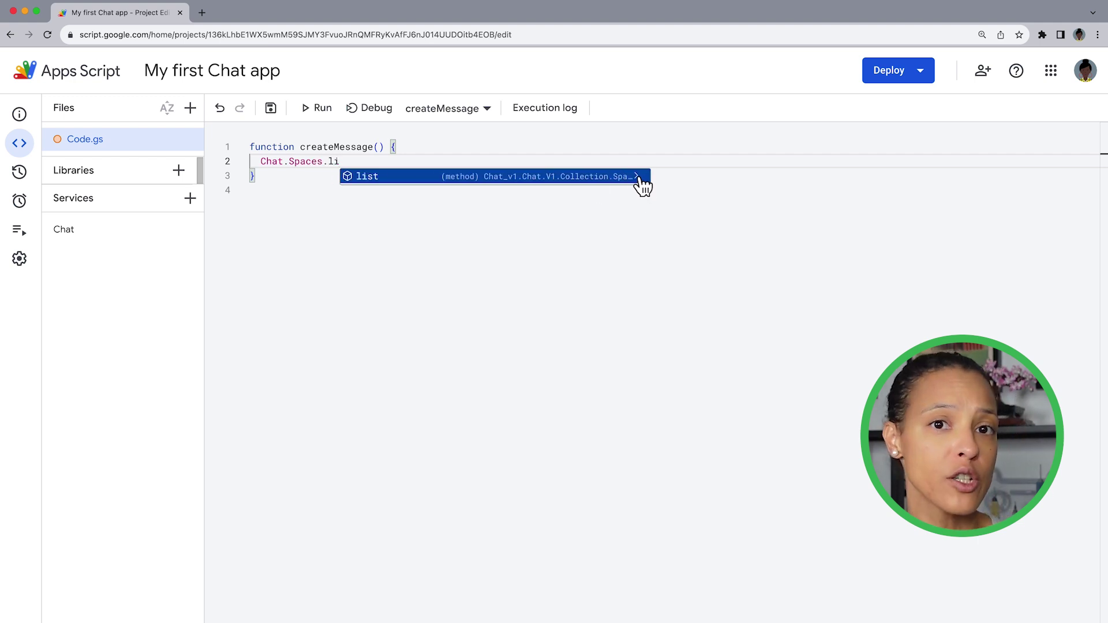
pyautogui.click(640, 180)
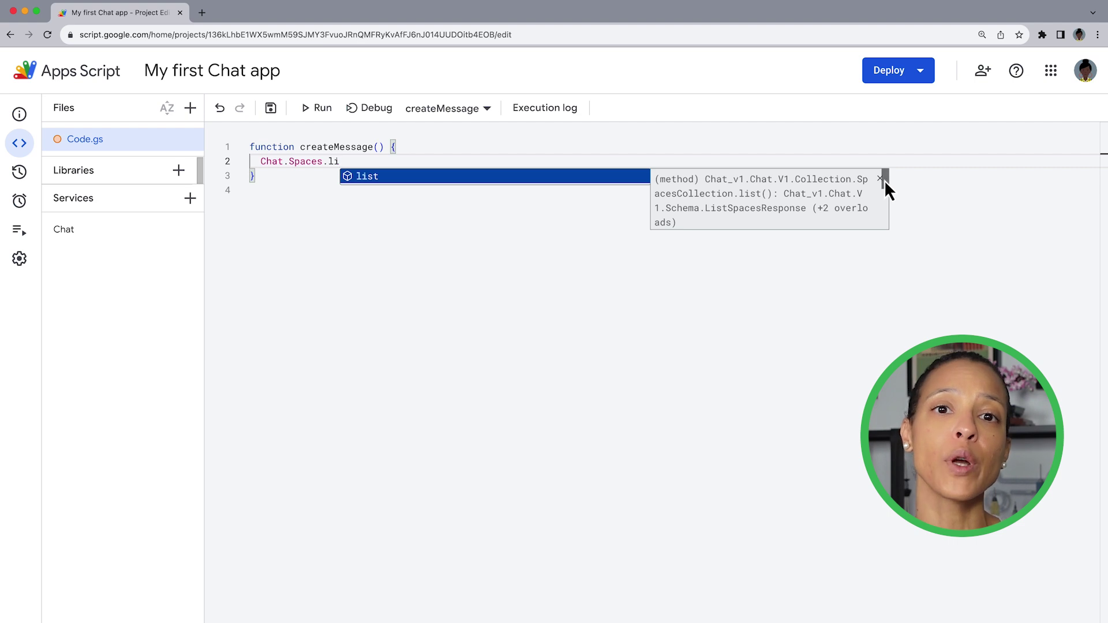
pyautogui.moveTo(884, 181); pyautogui.dragTo(887, 214)
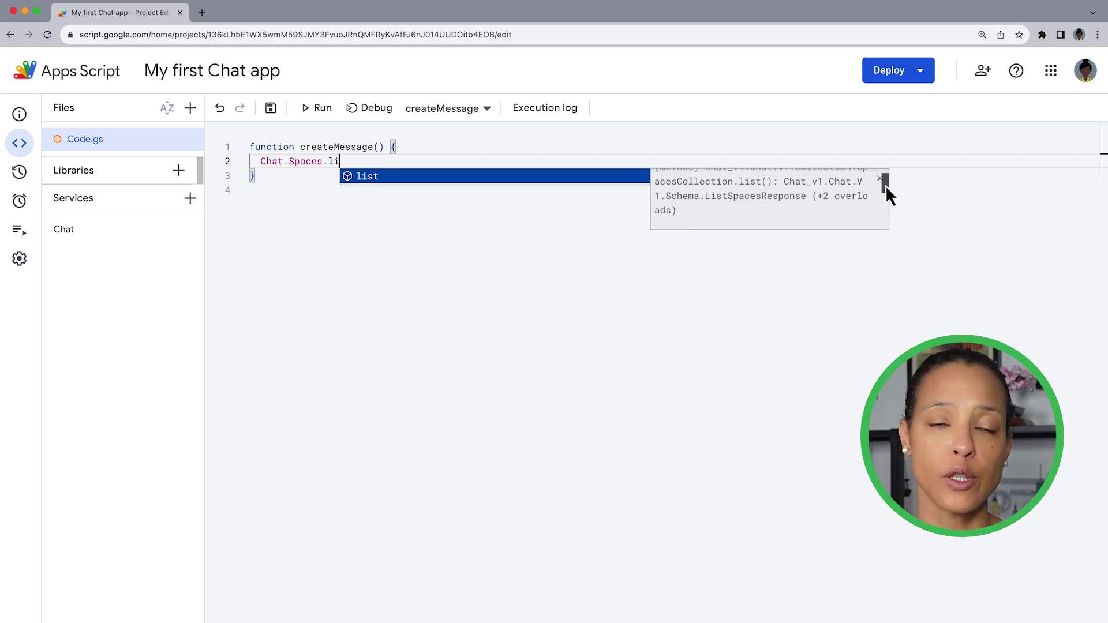
# - Add the Google Chat API v1 advanced service under the identifier Chat
pyautogui.click(180, 199)
pyautogui.moveTo(724, 214); pyautogui.dragTo(725, 278)
pyautogui.click(551, 300)
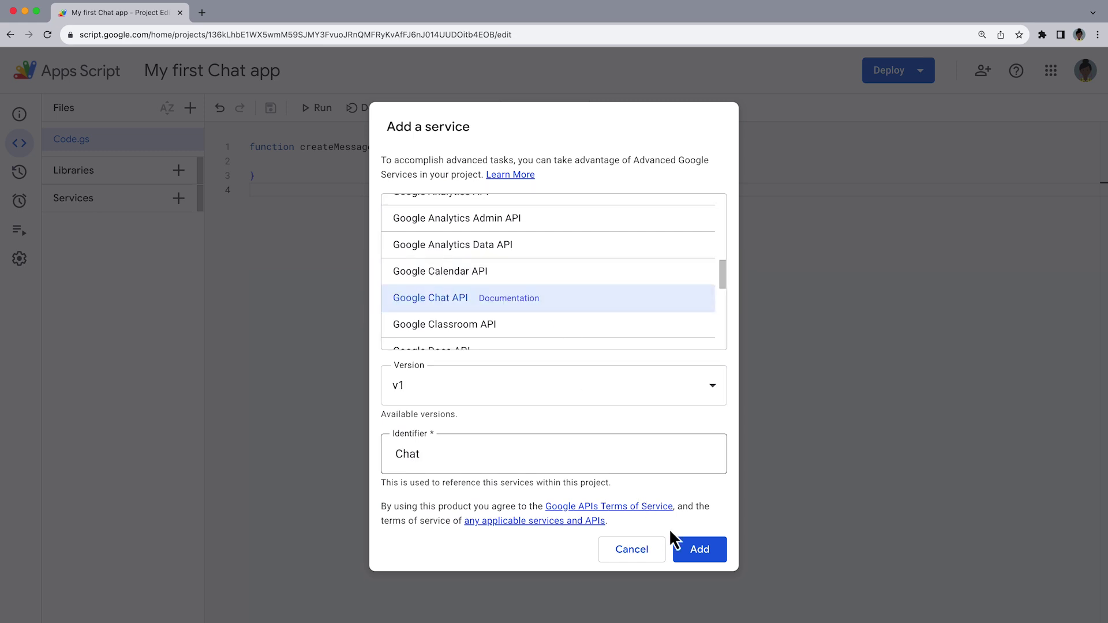
pyautogui.click(693, 554)
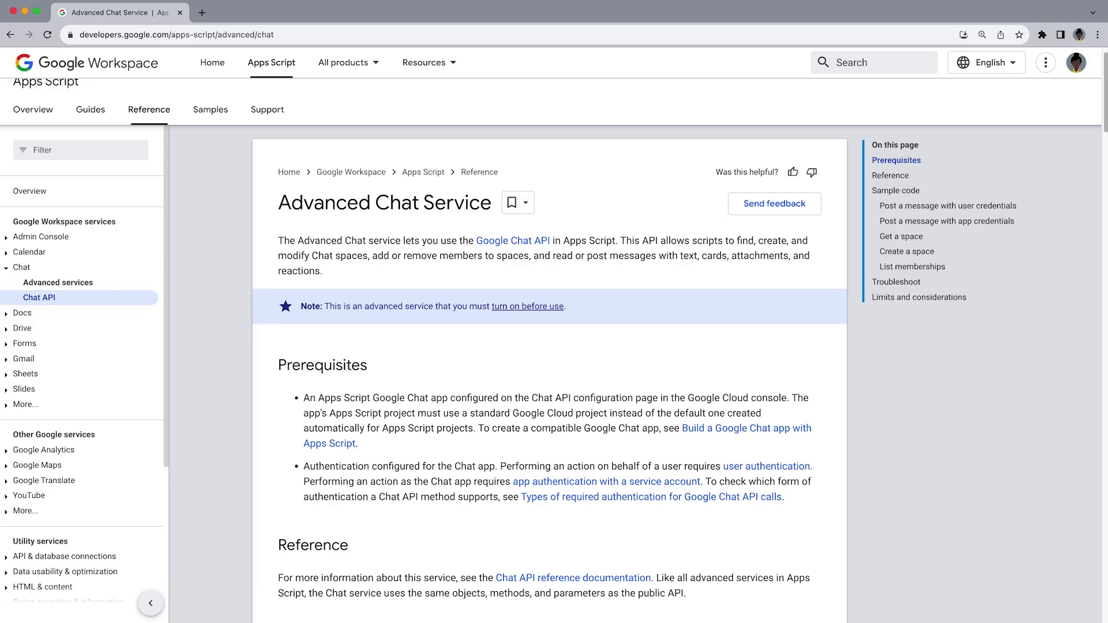
pyautogui.scroll(-2, 551, 350)
pyautogui.scroll(-2, 552, 351)
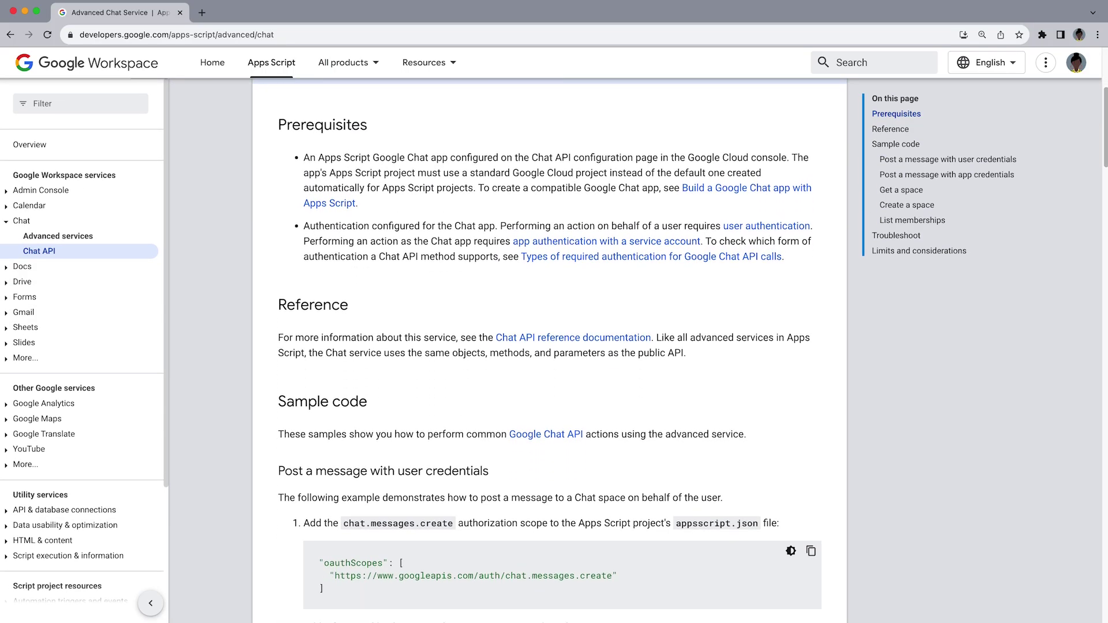
pyautogui.scroll(-2, 551, 351)
pyautogui.scroll(-2, 551, 351)
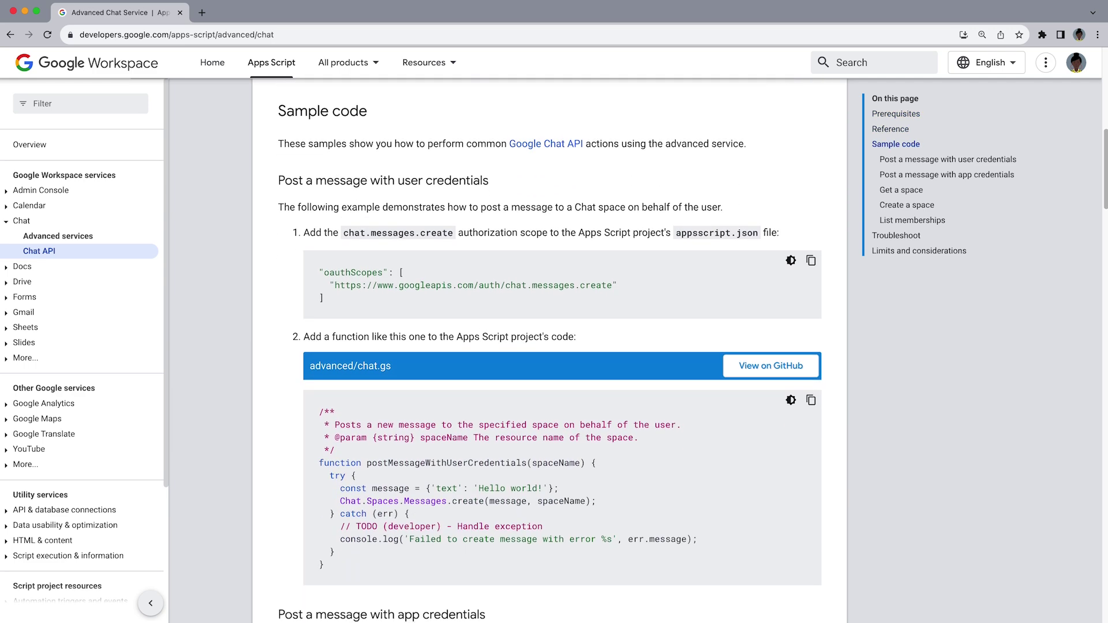
pyautogui.scroll(-1, 550, 351)
pyautogui.scroll(-2, 550, 351)
pyautogui.scroll(-2, 550, 351)
pyautogui.scroll(-3, 550, 351)
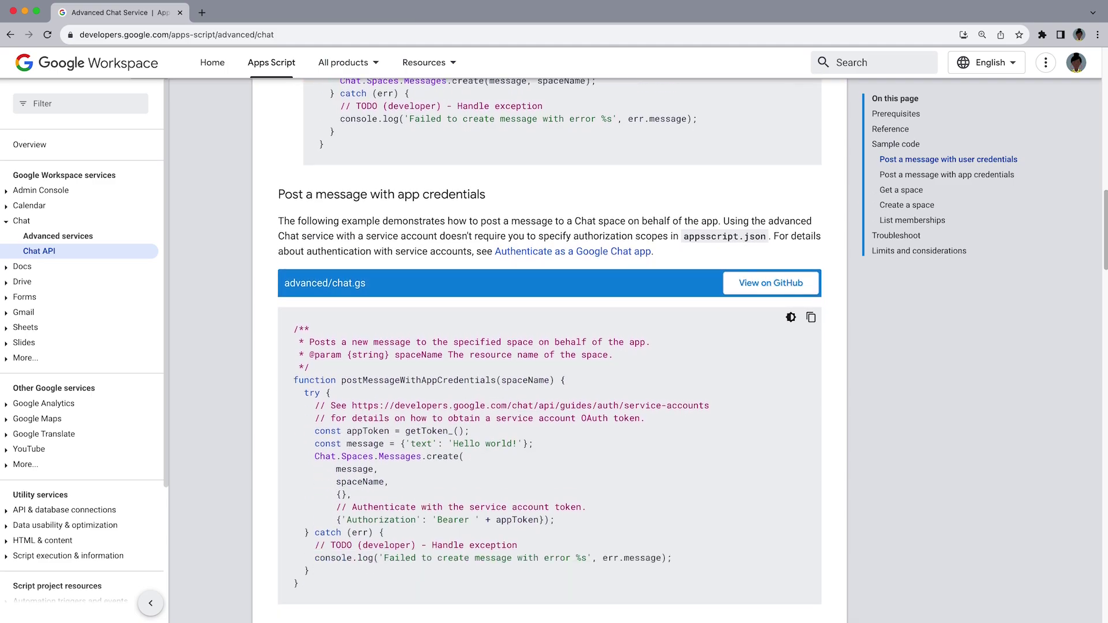